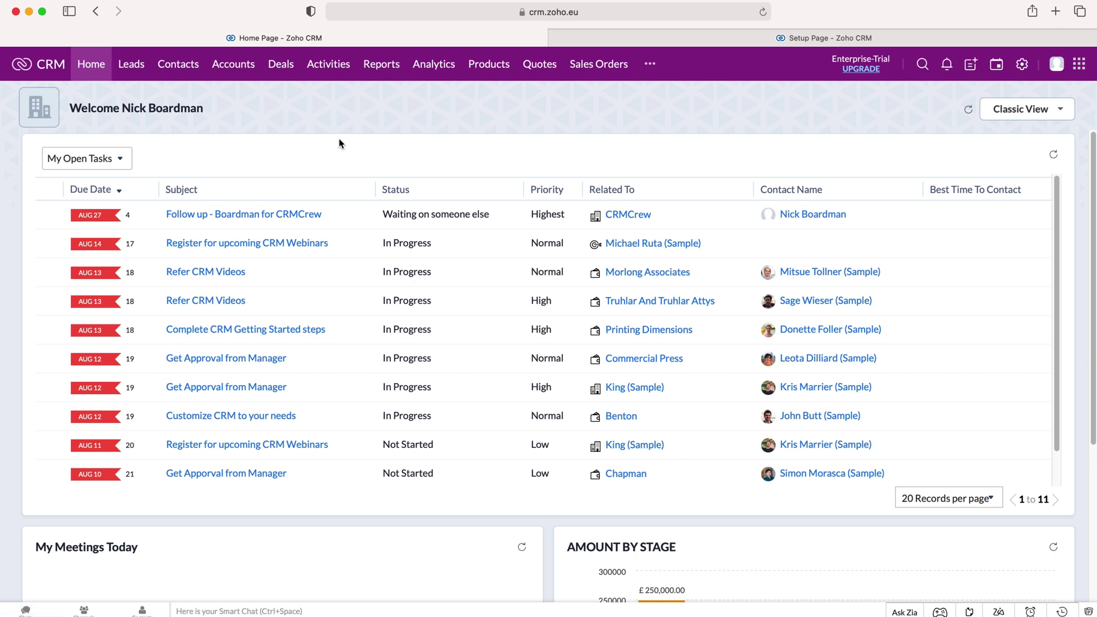
# Step: Open the Leads list from the top navigation bar
pyautogui.click(136, 67)
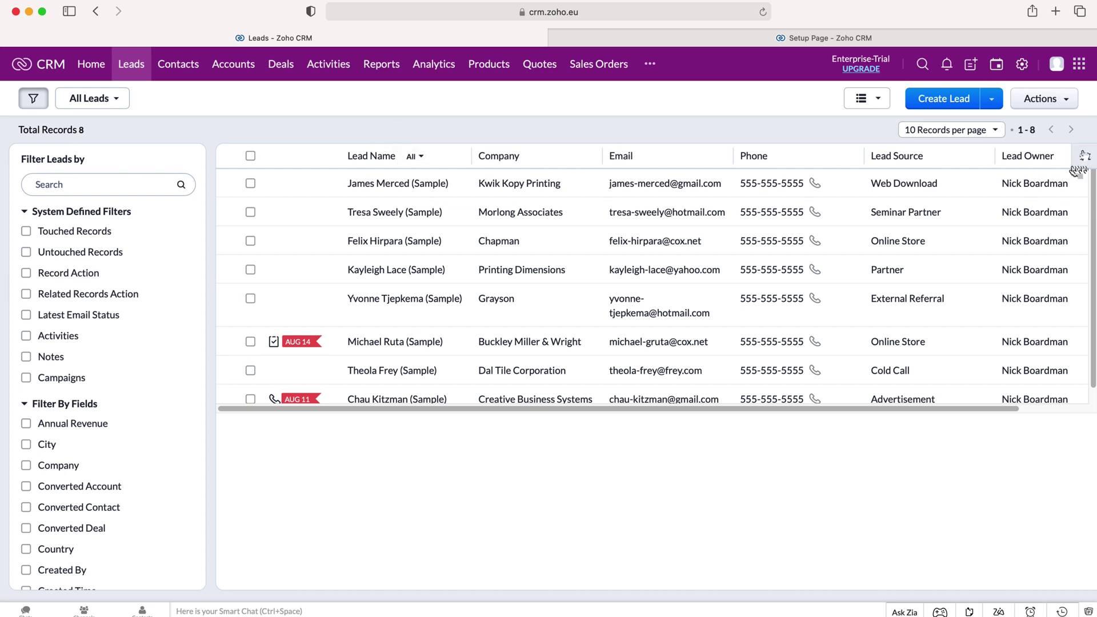
# Step: Open Manage Tags for Leads from the Actions menu
pyautogui.click(1069, 102)
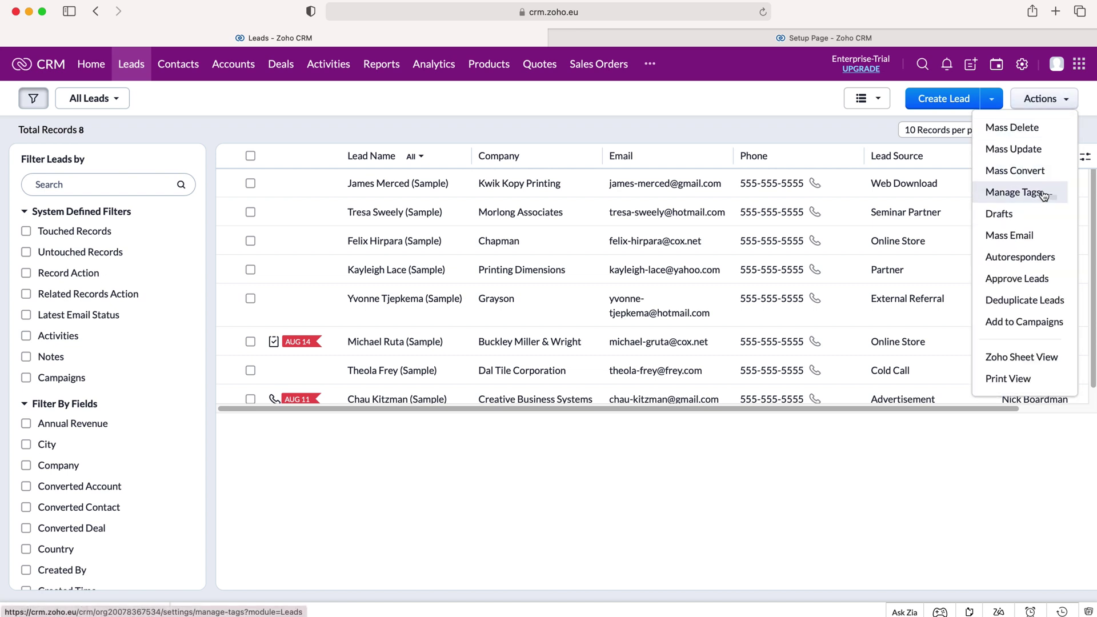
pyautogui.click(1043, 195)
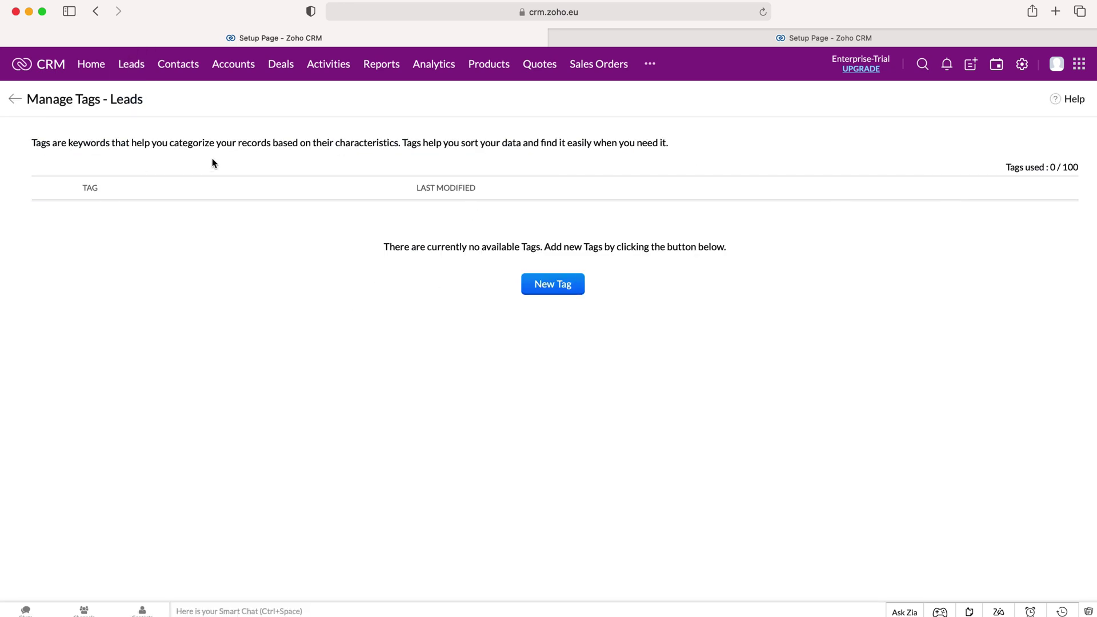
# Step: Create and save the Leads tags Test, Test1 and Test2, then return to the leads list
pyautogui.moveTo(1095, 172); pyautogui.dragTo(988, 168)
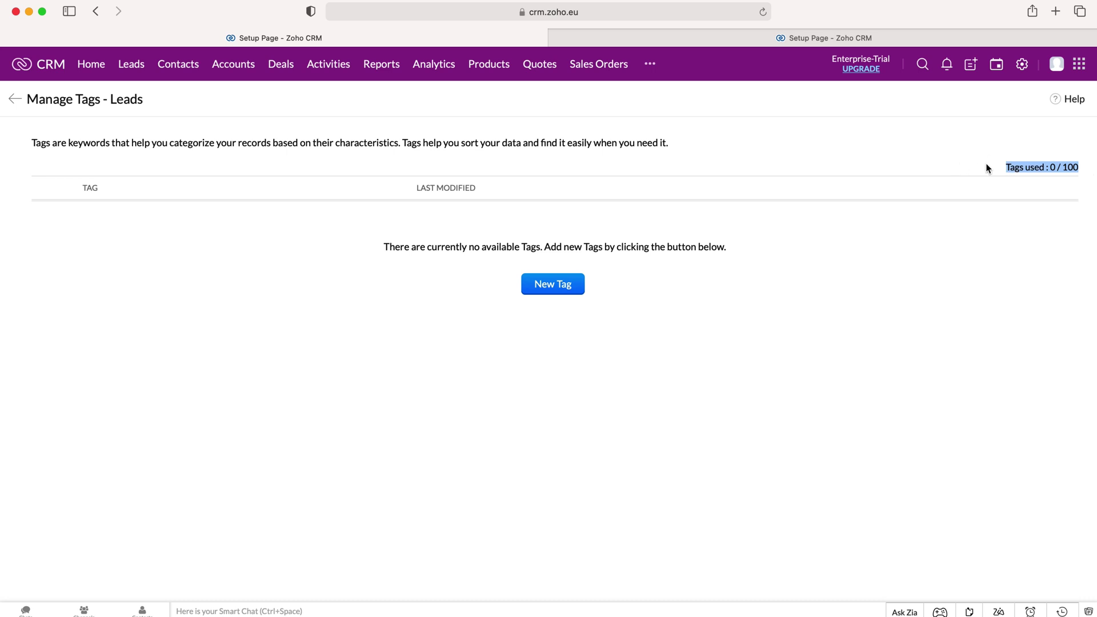
pyautogui.click(835, 194)
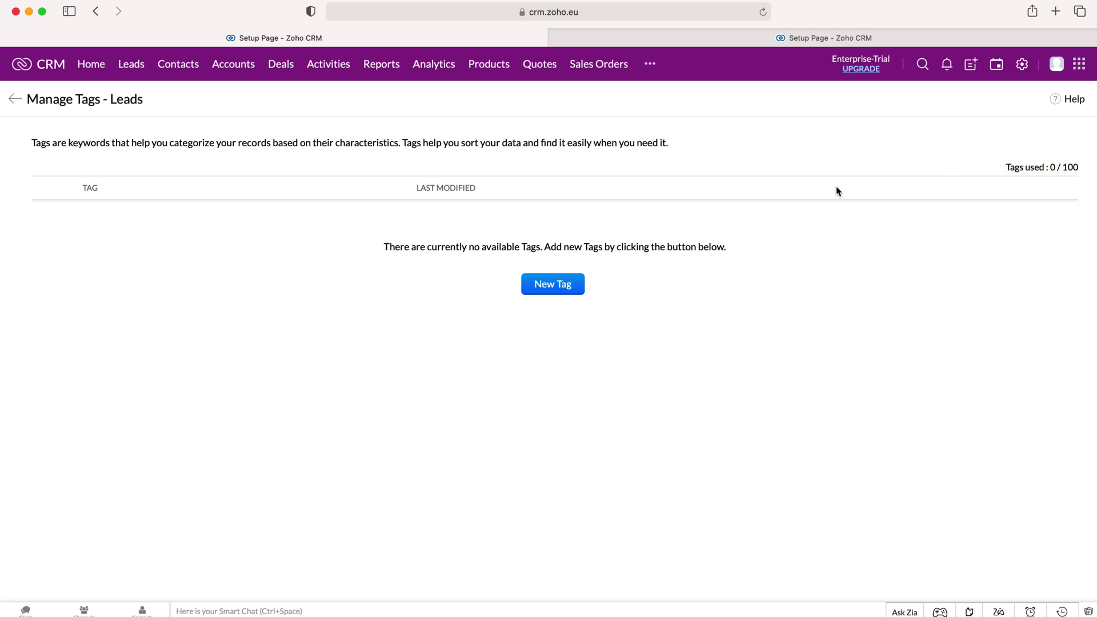
pyautogui.click(565, 288)
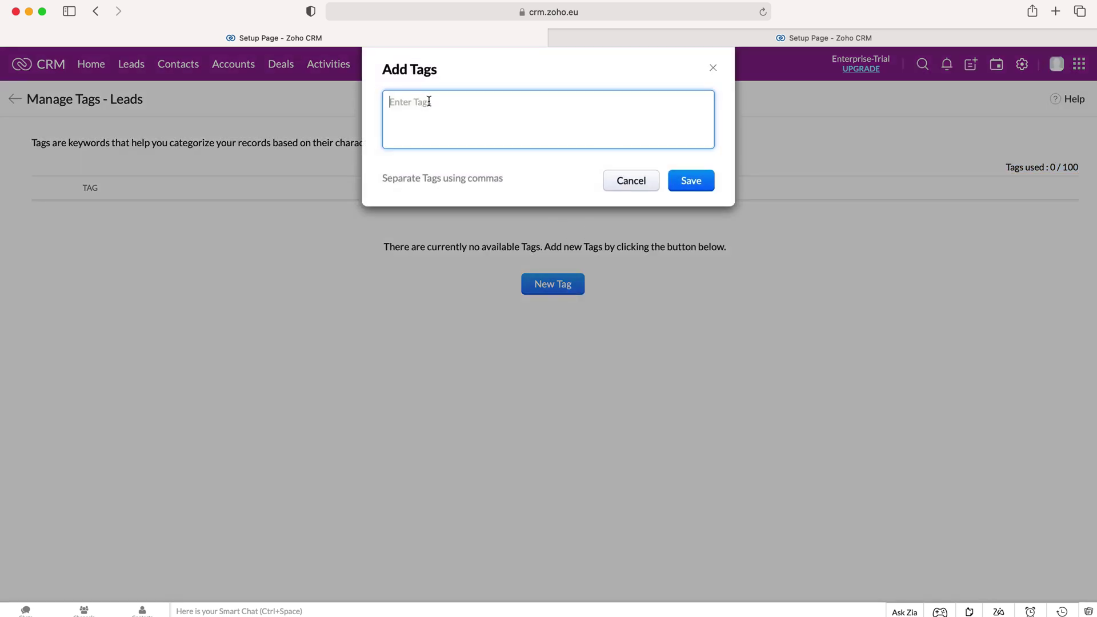
pyautogui.write('Test')
pyautogui.press('Return')
pyautogui.write('Test 1')
pyautogui.press('Return')
pyautogui.write('Test2')
pyautogui.press('Return')
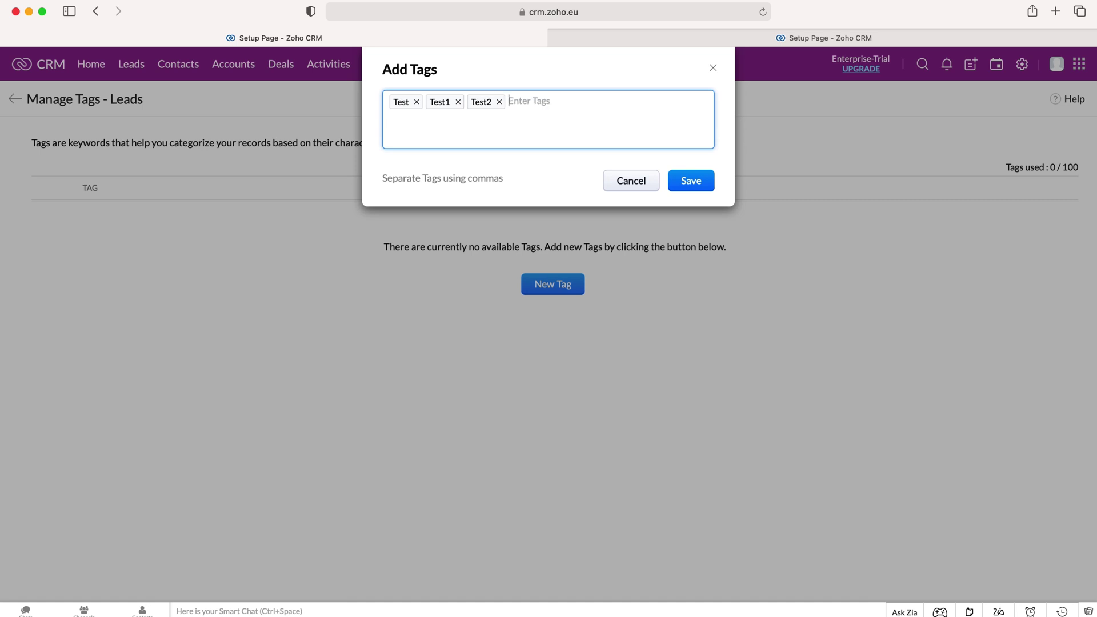
pyautogui.click(700, 185)
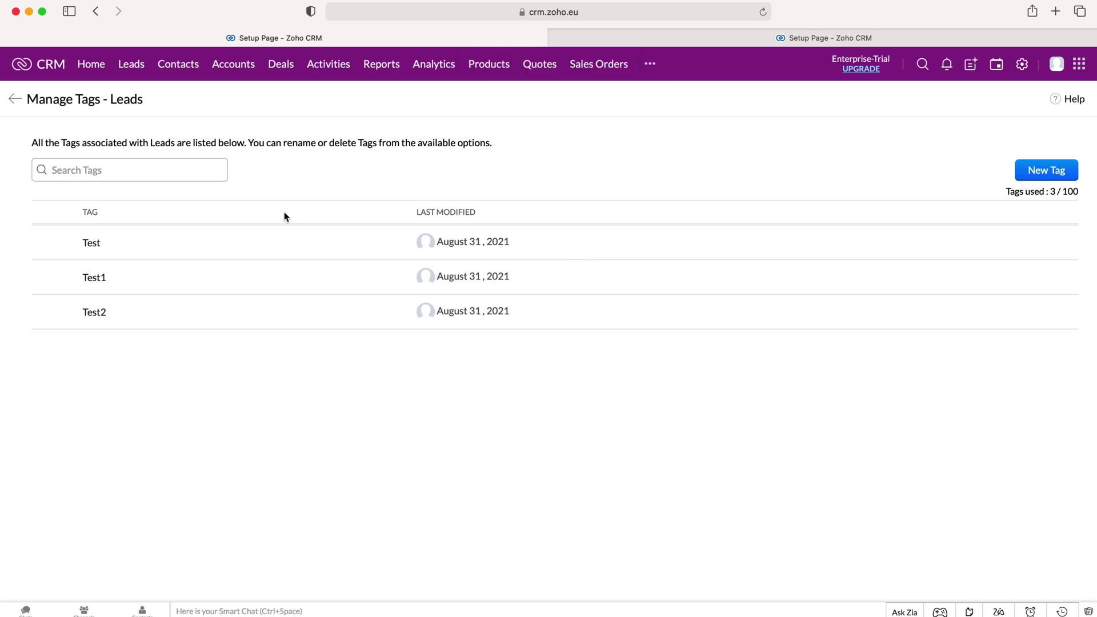
pyautogui.click(14, 100)
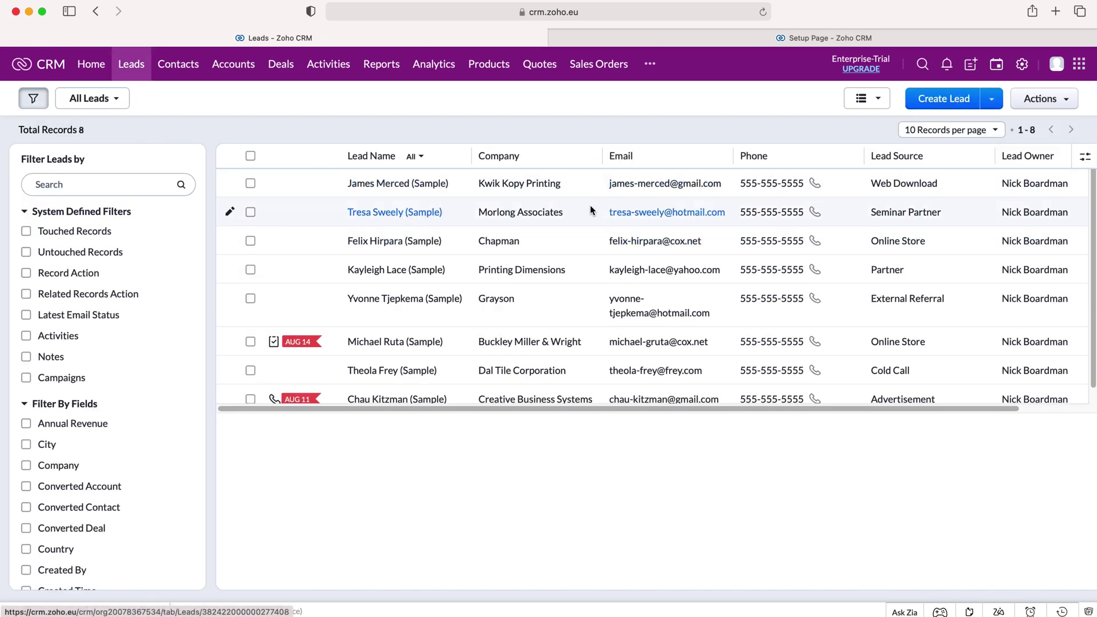
pyautogui.scroll(-1, 377, 360)
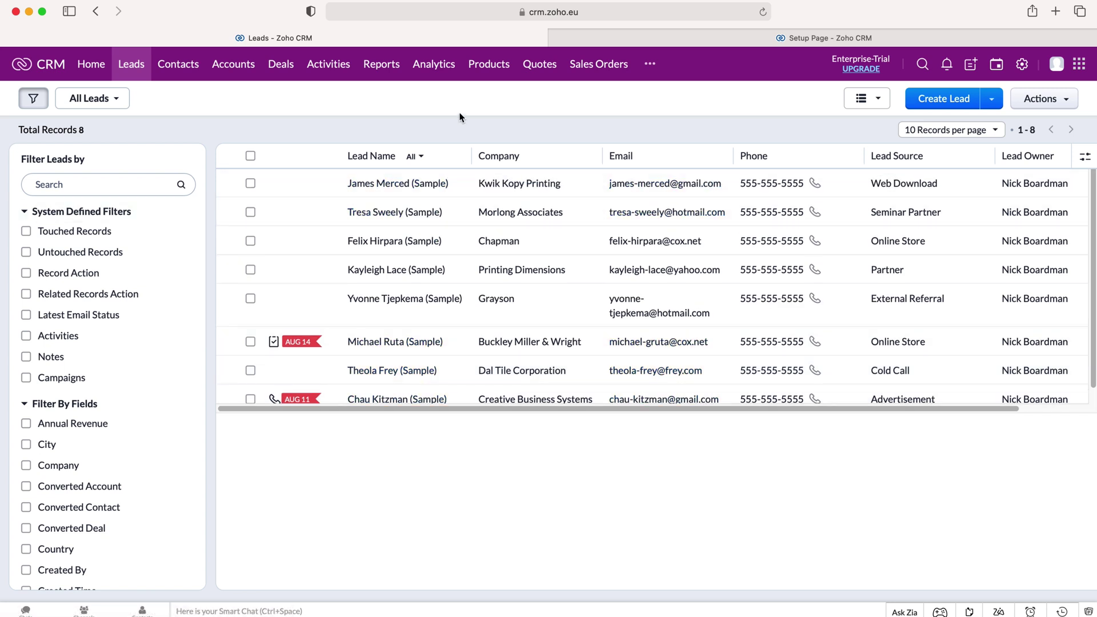
pyautogui.click(251, 184)
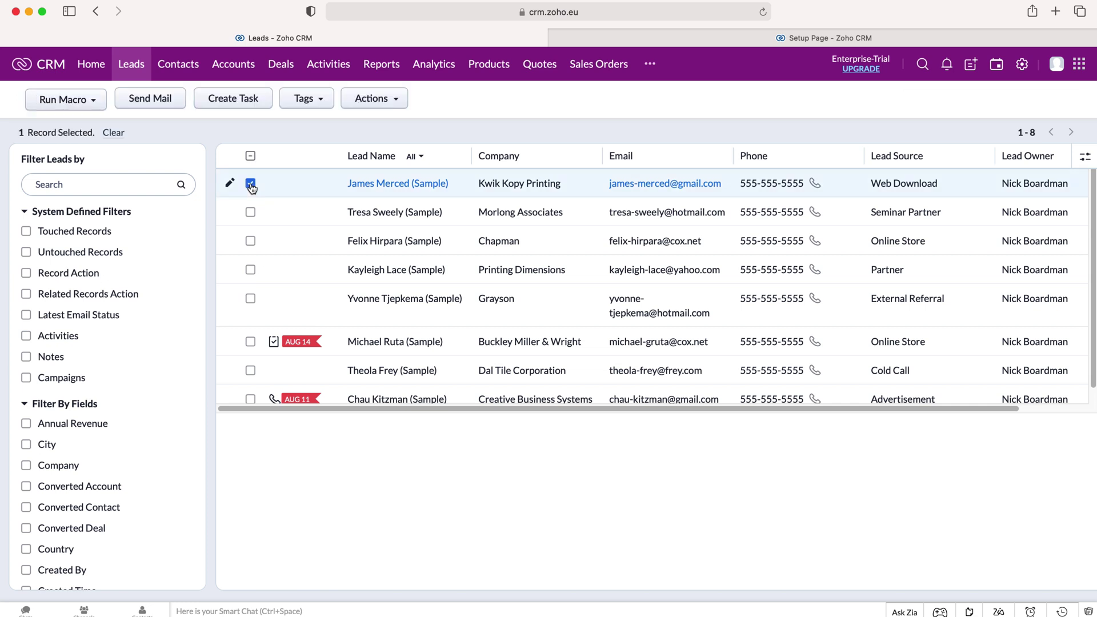
pyautogui.click(324, 101)
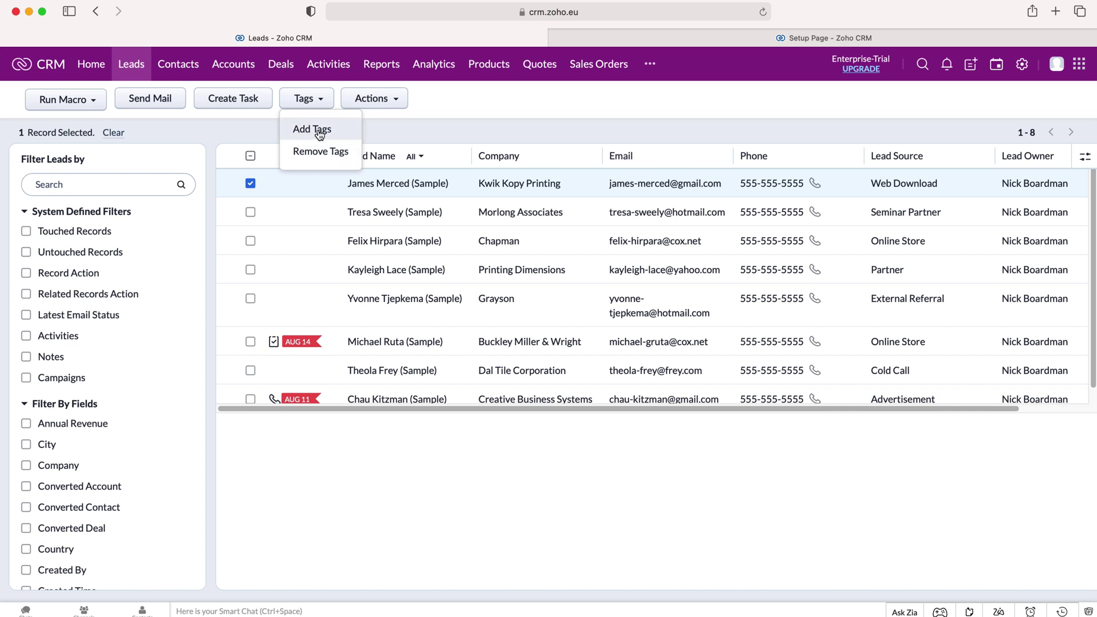
pyautogui.click(319, 132)
pyautogui.click(482, 101)
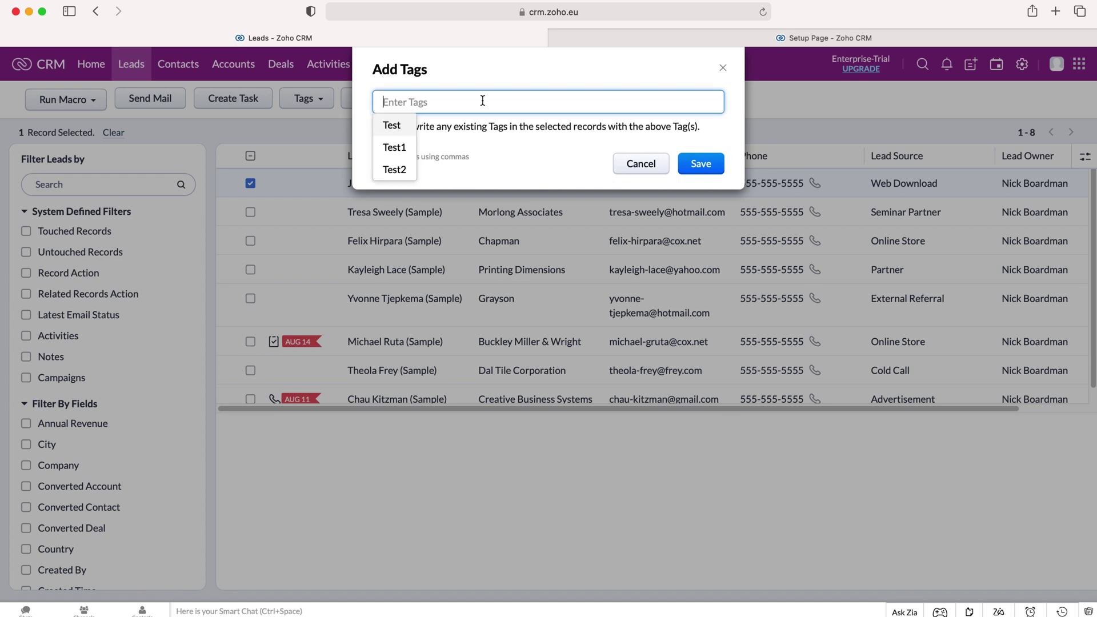
pyautogui.click(467, 80)
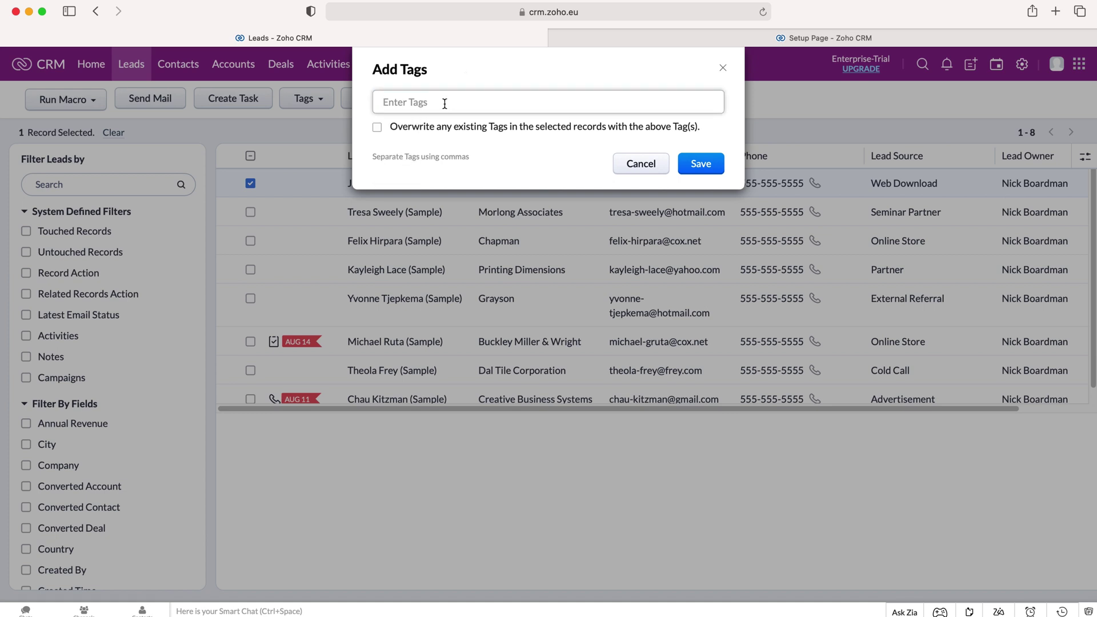
pyautogui.click(482, 101)
pyautogui.press('Return')
pyautogui.write('Test')
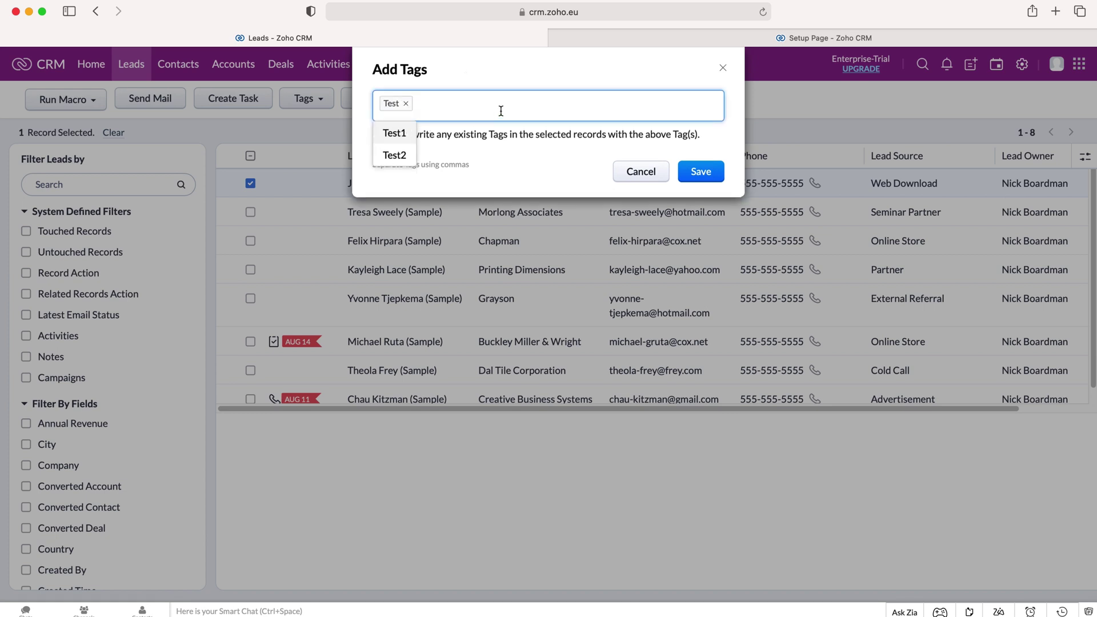
pyautogui.click(475, 82)
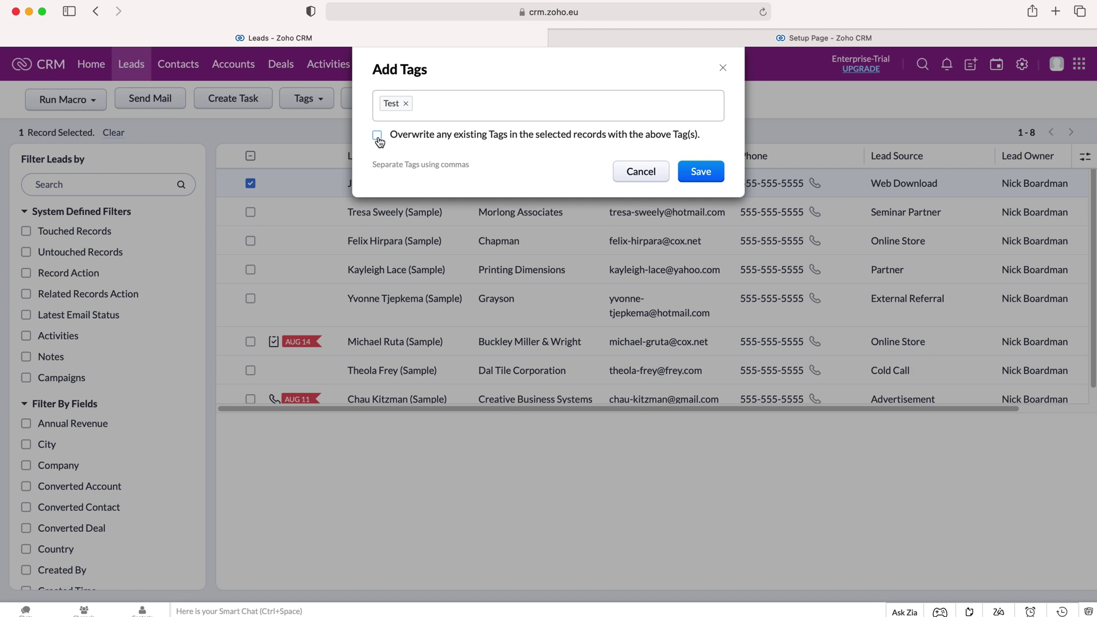
pyautogui.click(702, 171)
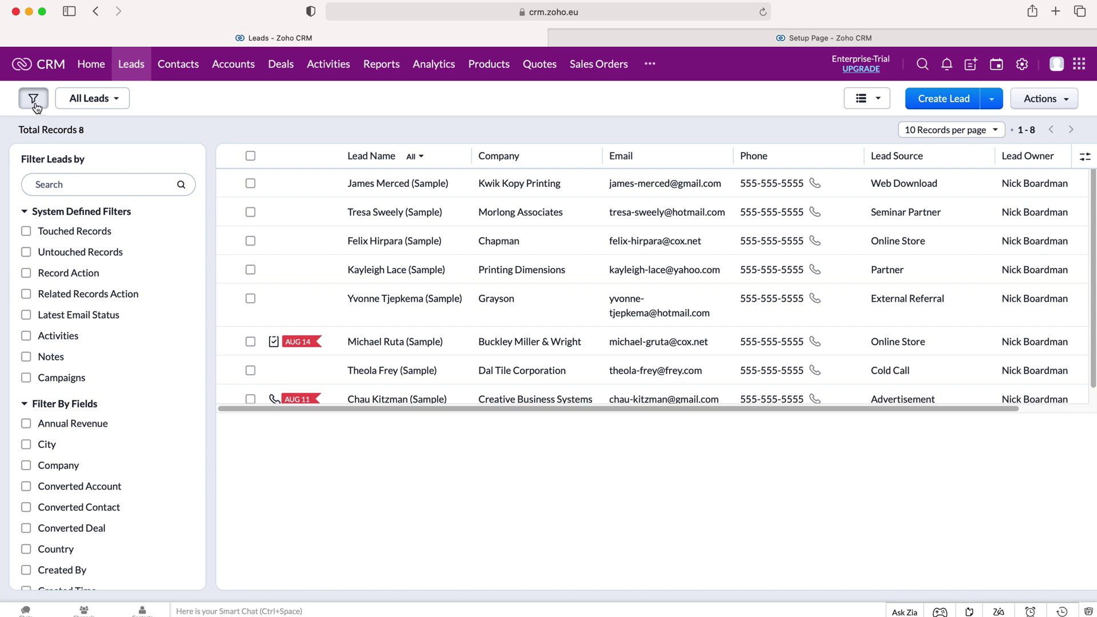
pyautogui.scroll(-1, 108, 340)
pyautogui.scroll(-3, 108, 340)
pyautogui.scroll(-1, 108, 340)
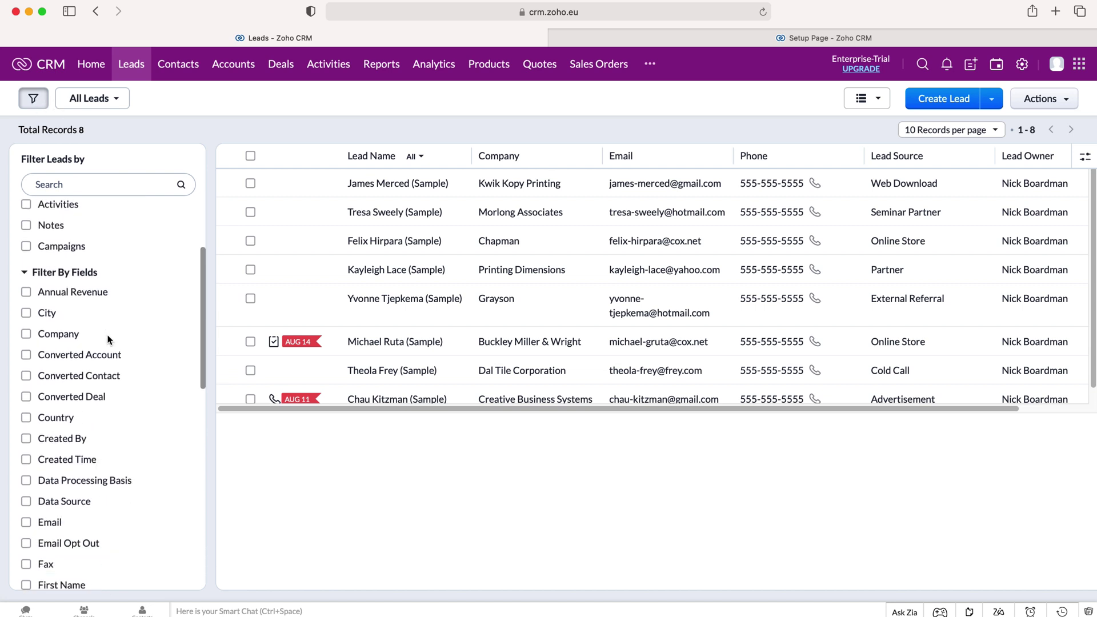
# Step: Filter the leads with the condition Tag 'is' Test and apply it
pyautogui.click(87, 184)
pyautogui.write('tags')
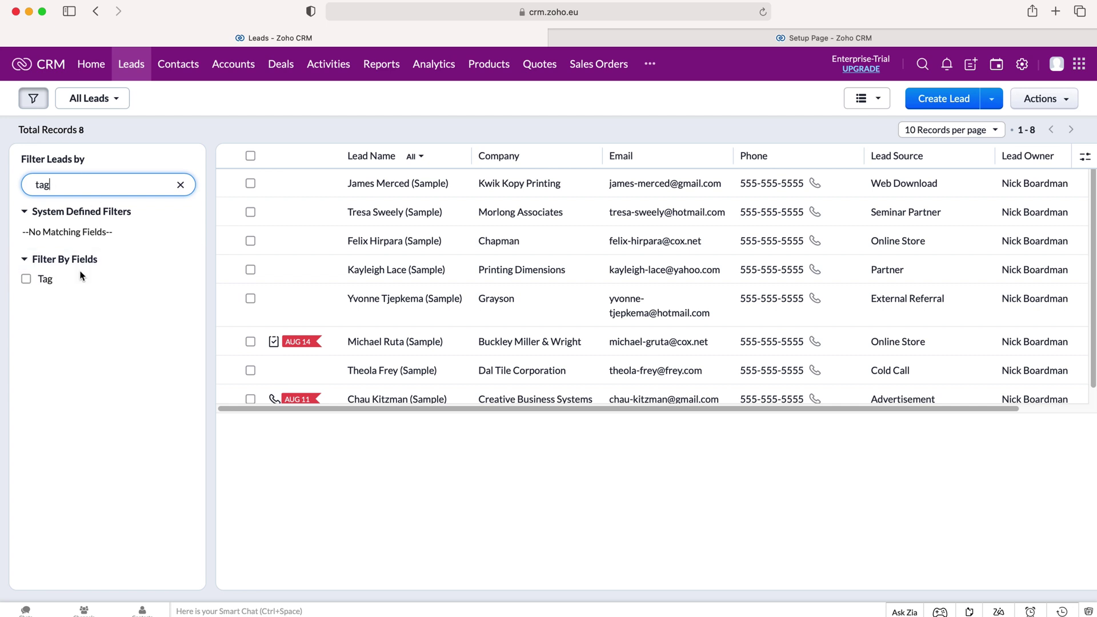
pyautogui.click(26, 279)
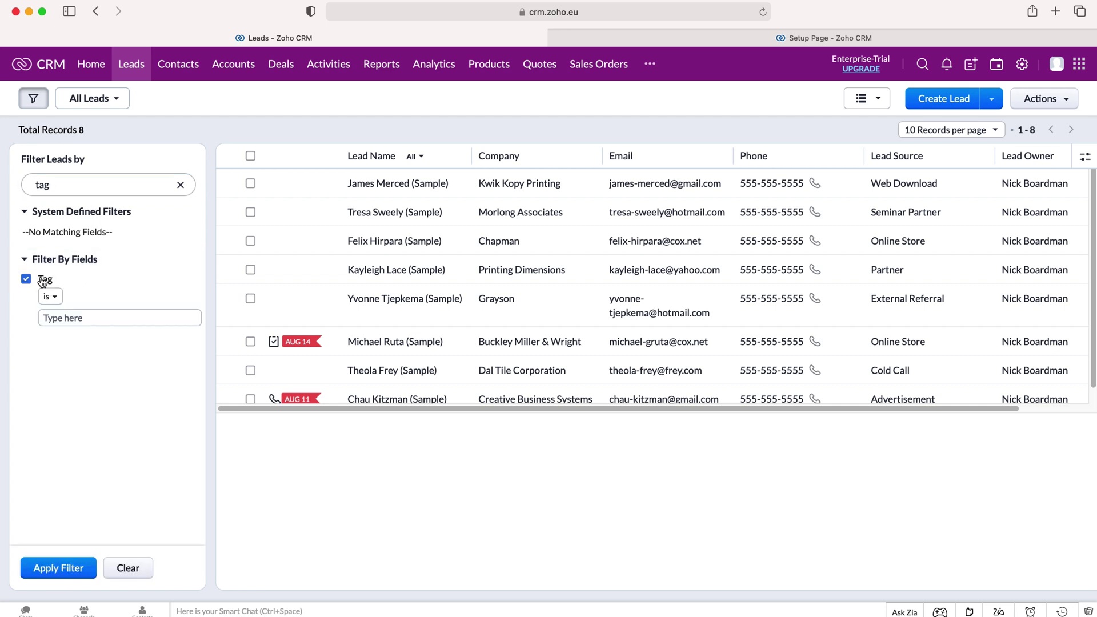
pyautogui.click(55, 318)
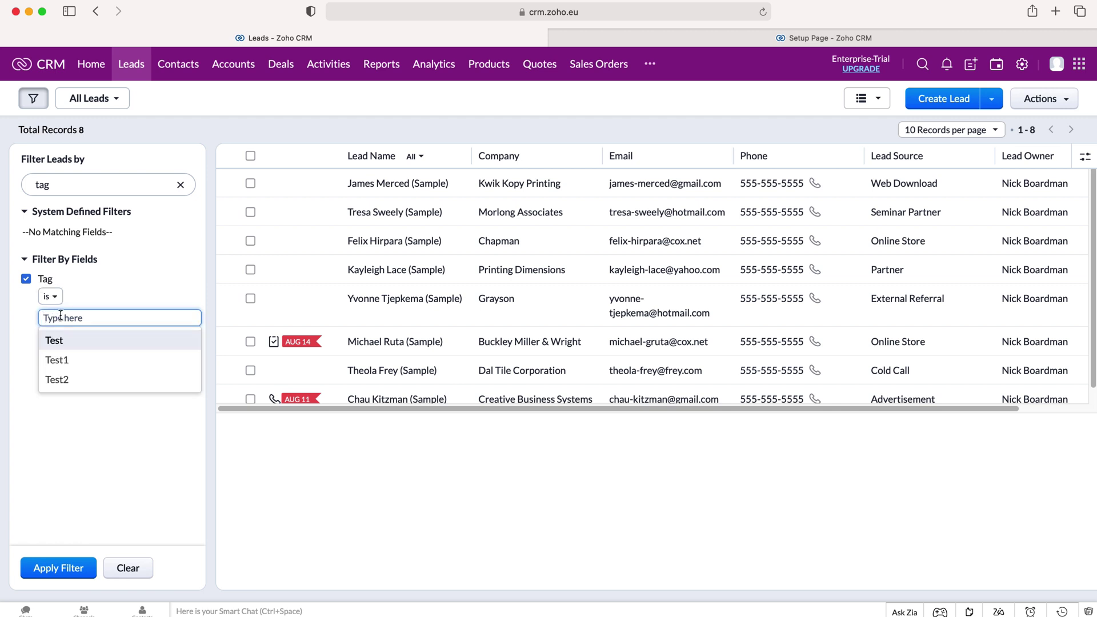
pyautogui.click(77, 342)
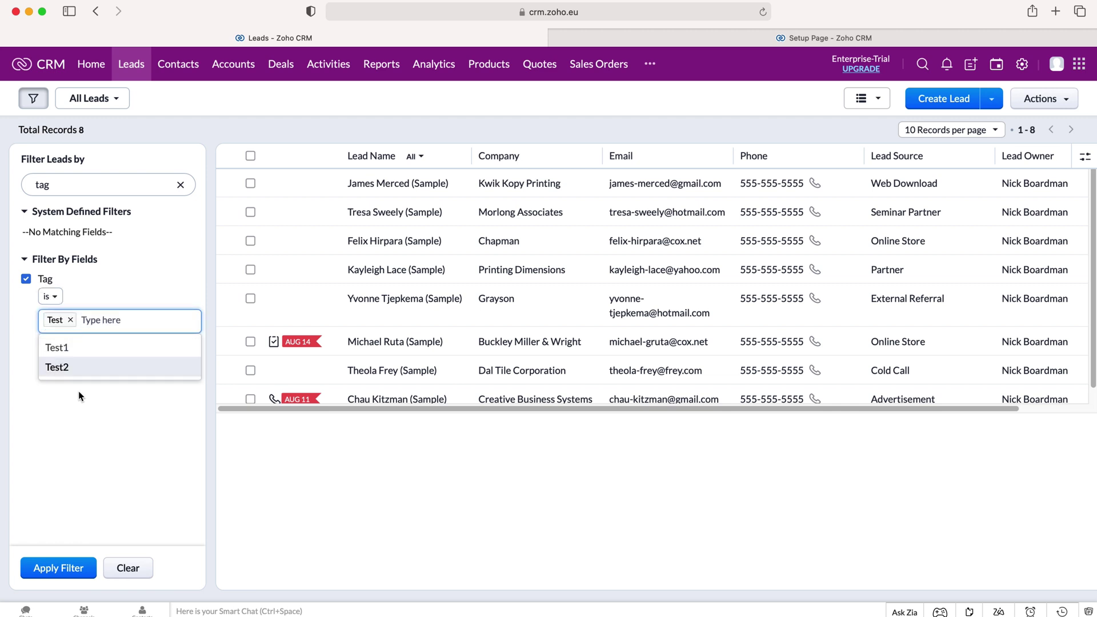
pyautogui.click(70, 321)
pyautogui.click(51, 296)
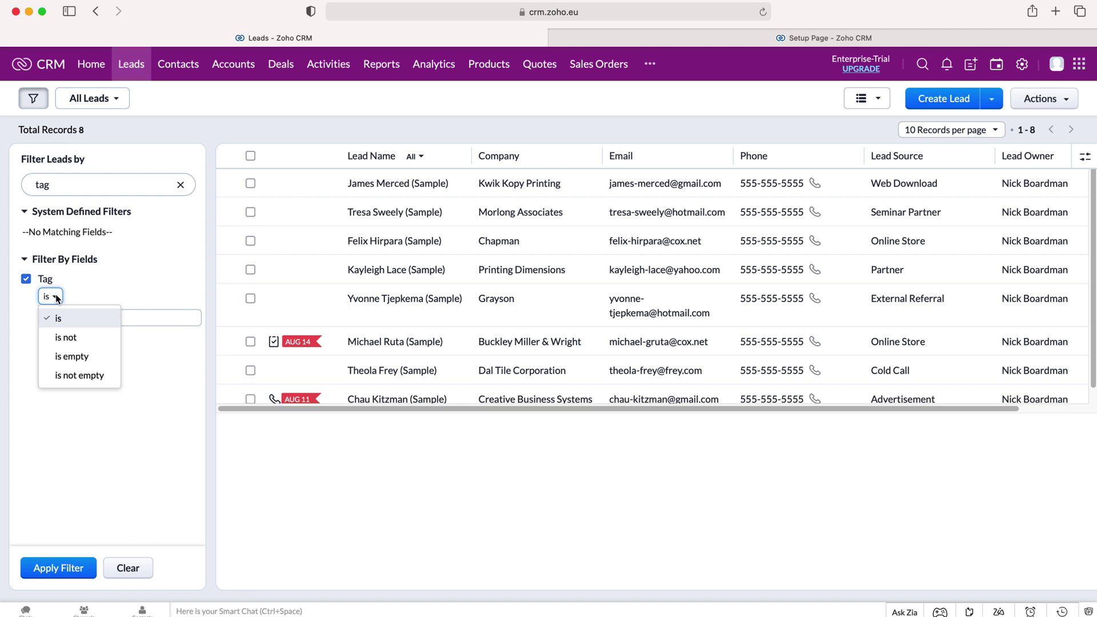
pyautogui.click(20, 340)
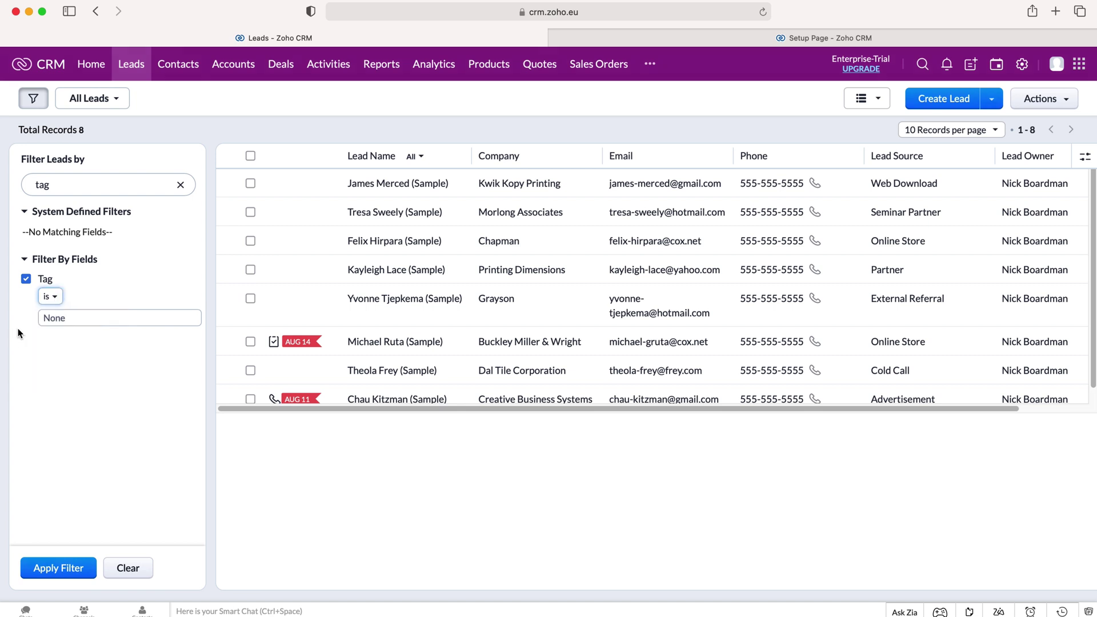
pyautogui.click(87, 319)
pyautogui.click(73, 343)
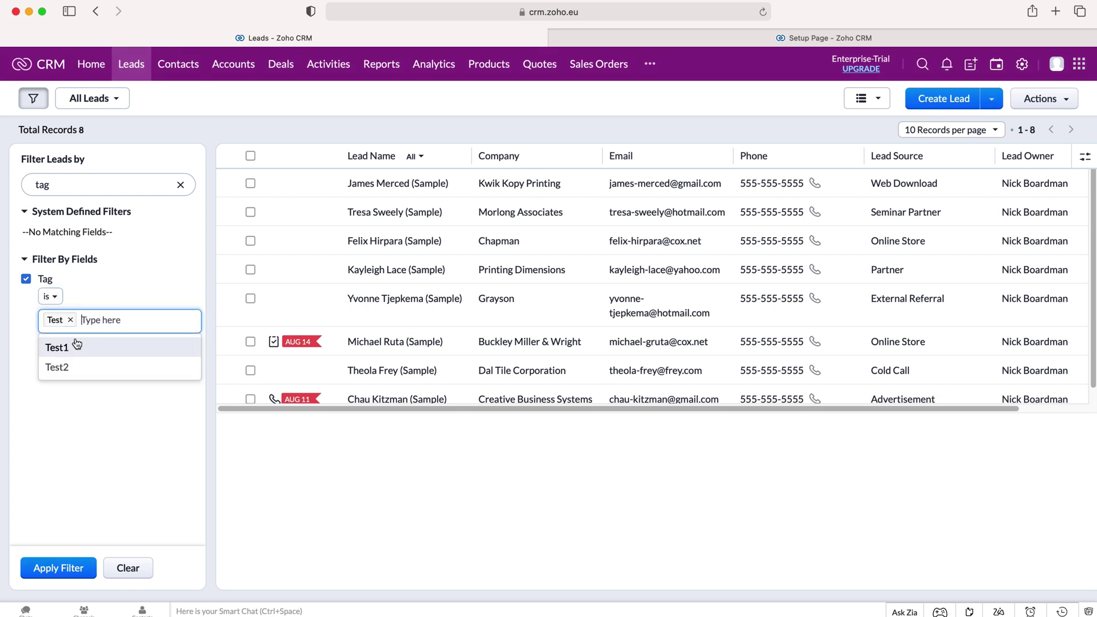
pyautogui.click(59, 569)
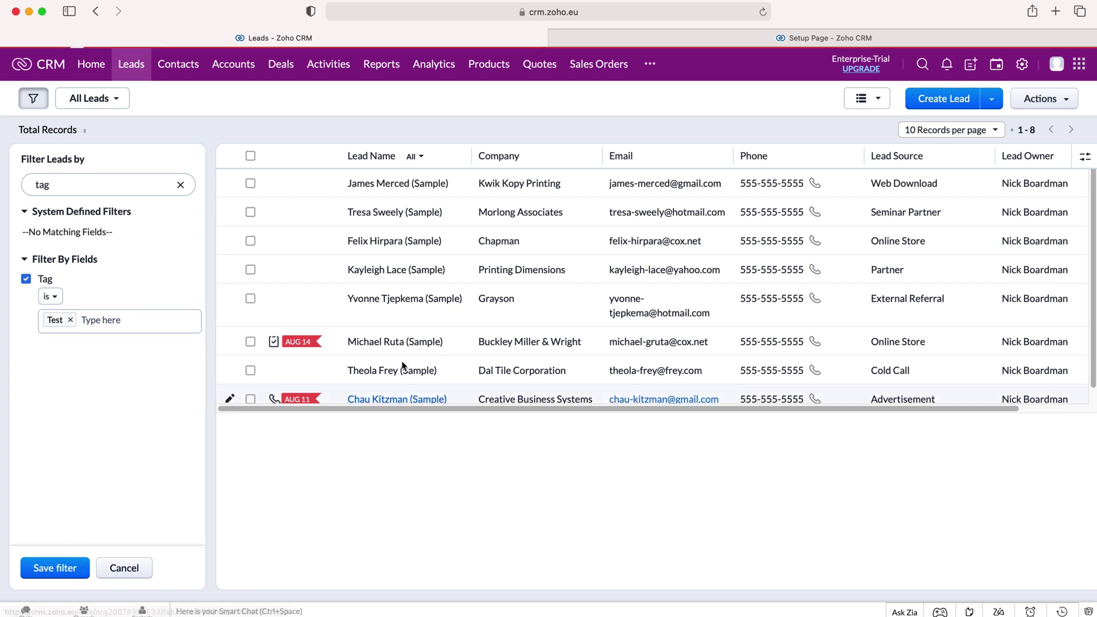